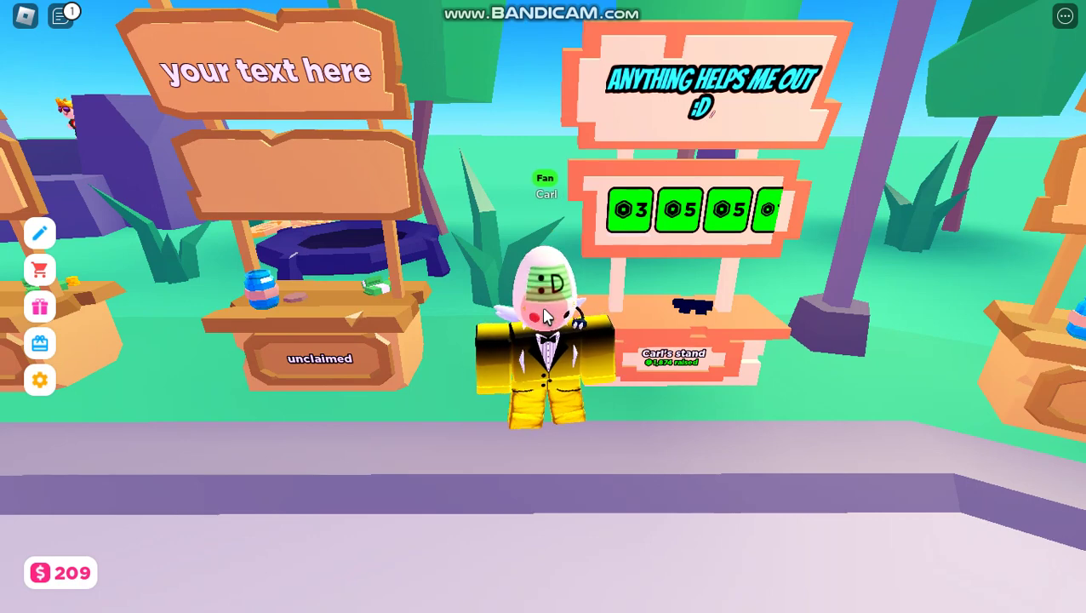
# Walk the avatar around a PLS DONATE donation stand and try buying its 10,000 pass.
pyautogui.press('Left')
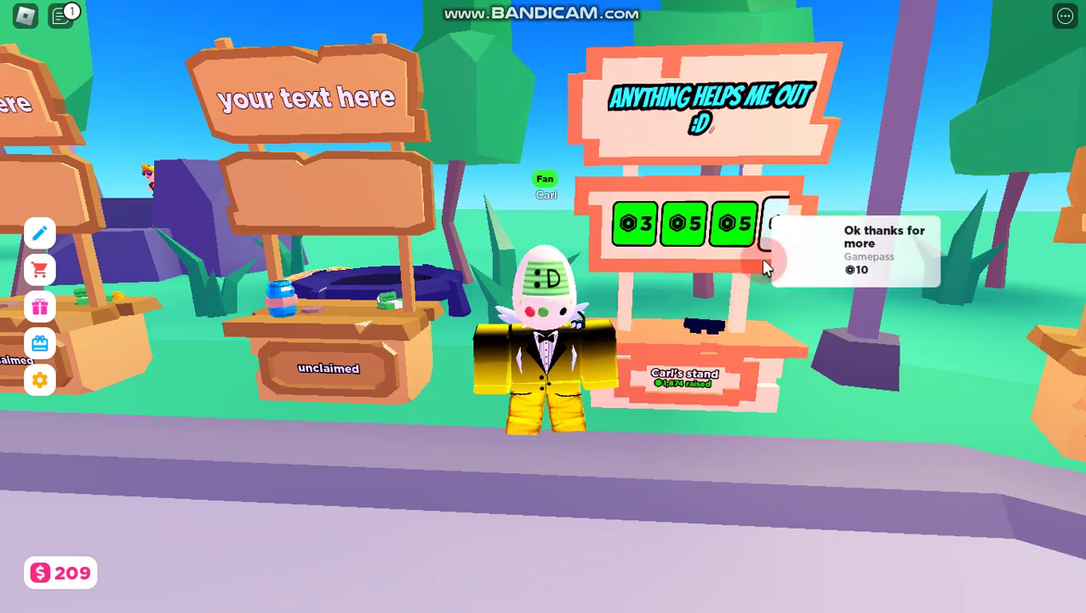
pyautogui.press('Up')
pyautogui.press('Up')
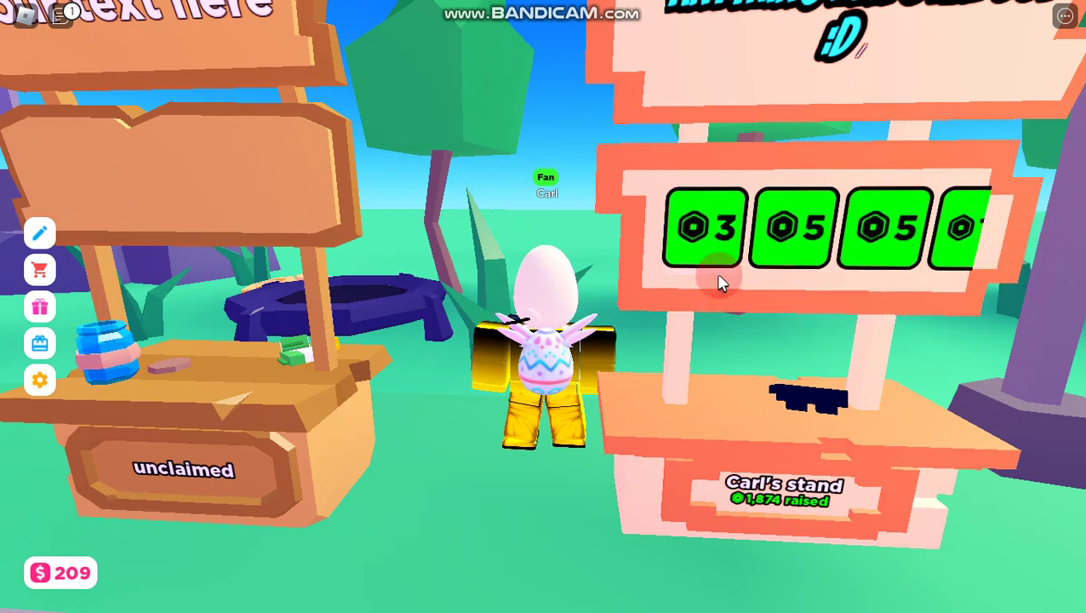
pyautogui.scroll(-3, 880, 291)
pyautogui.scroll(-5, 880, 281)
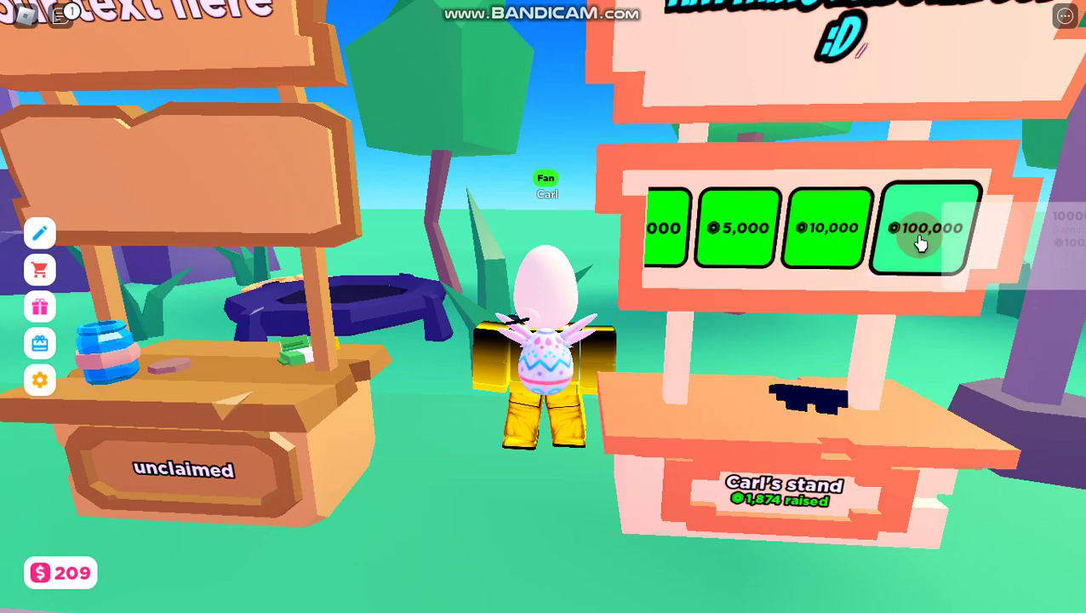
pyautogui.press('Down')
pyautogui.press('Right')
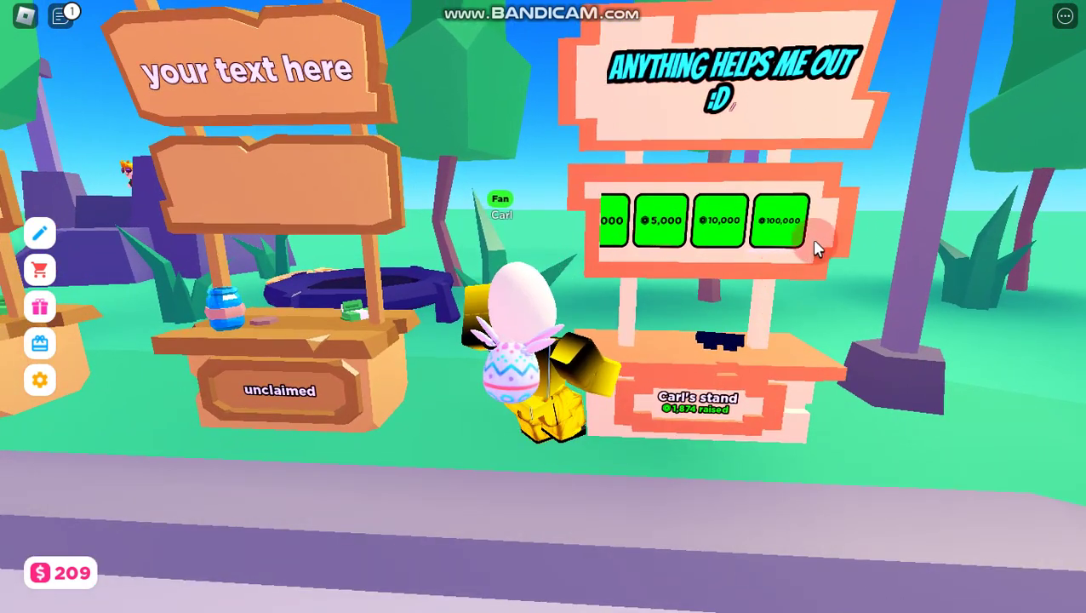
pyautogui.click(707, 230)
pyautogui.press('Down')
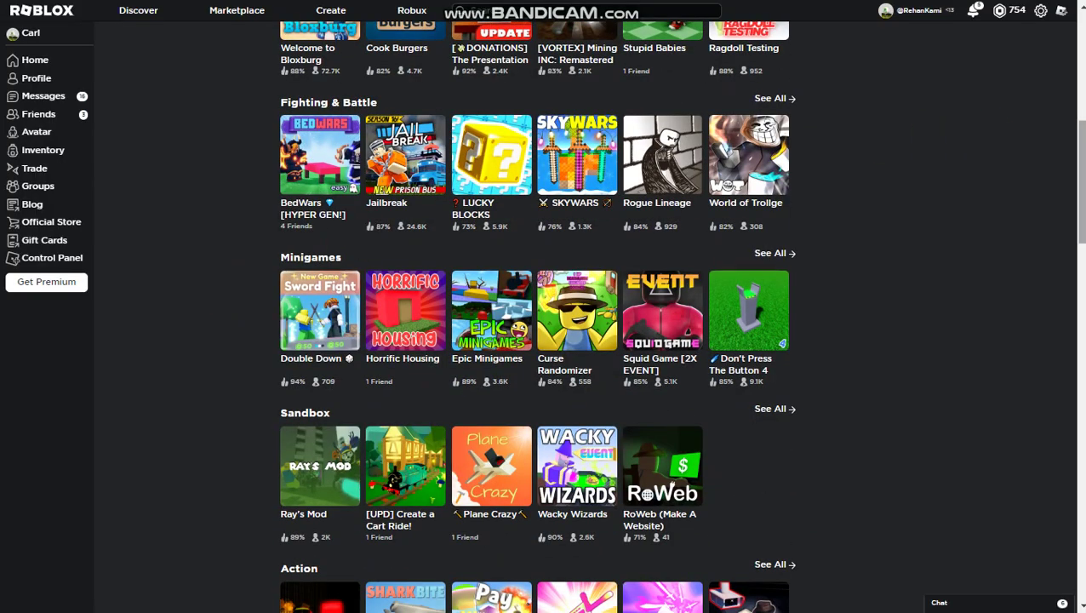
pyautogui.scroll(5, 883, 145)
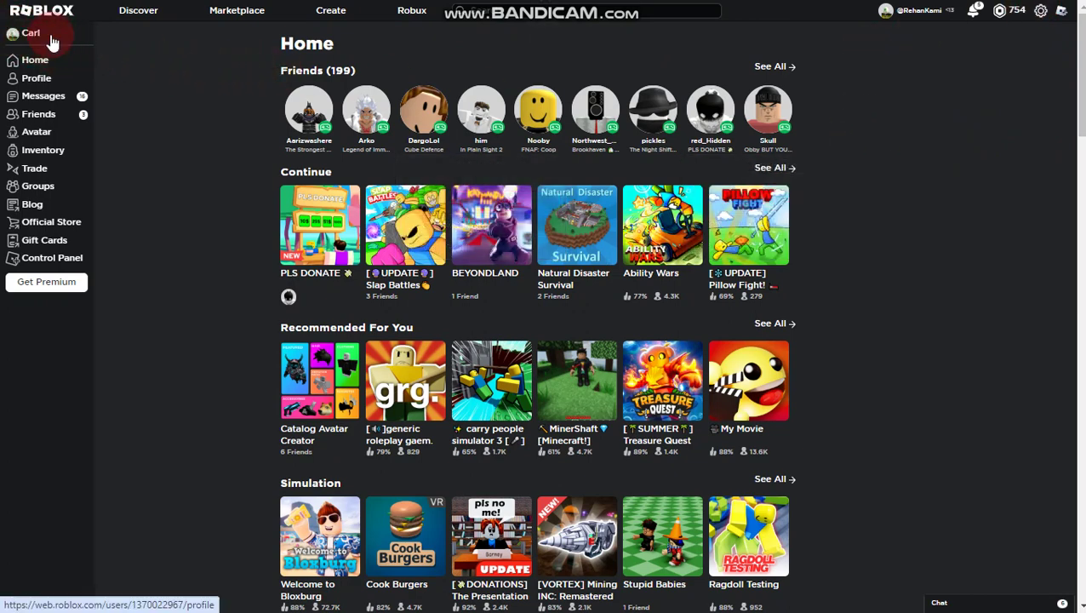
# Reach The Obby of FUN's Store tab via the profile's Creations and choose Add Pass.
pyautogui.click(16, 43)
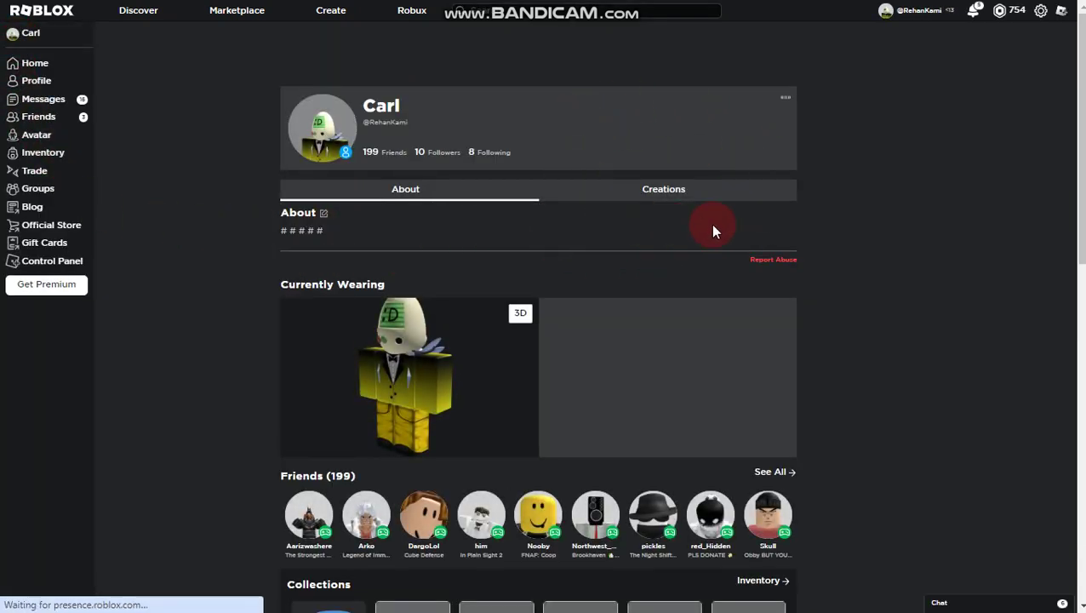
pyautogui.click(672, 196)
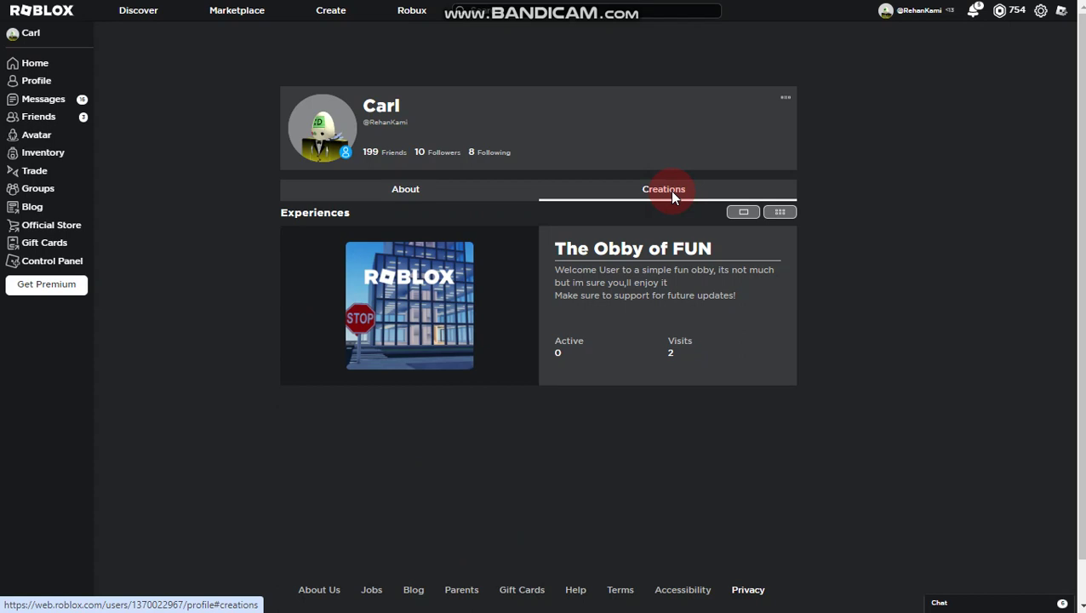
pyautogui.click(409, 320)
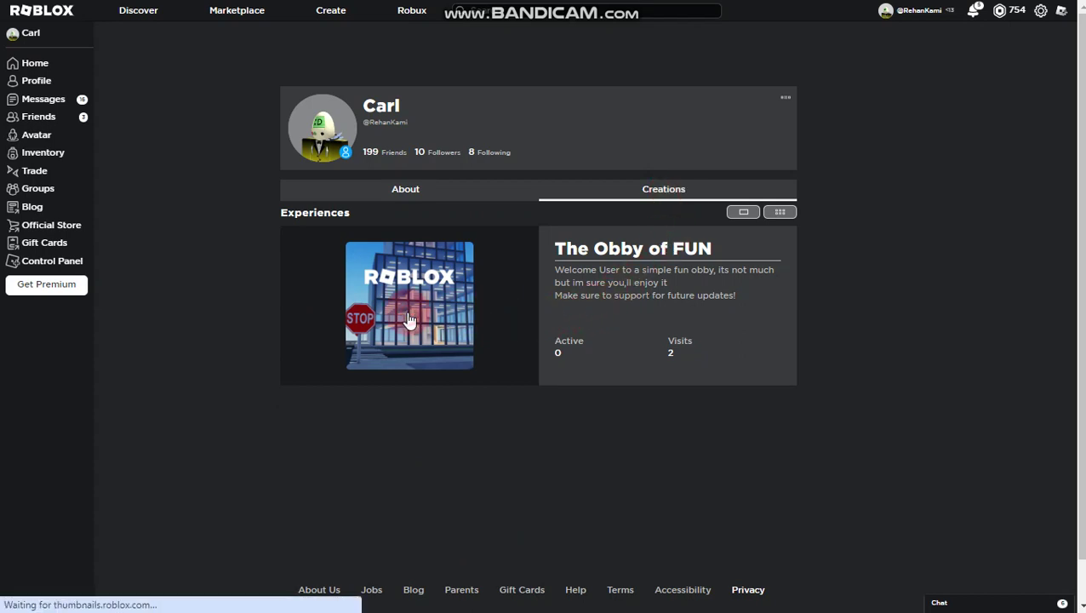
pyautogui.click(400, 319)
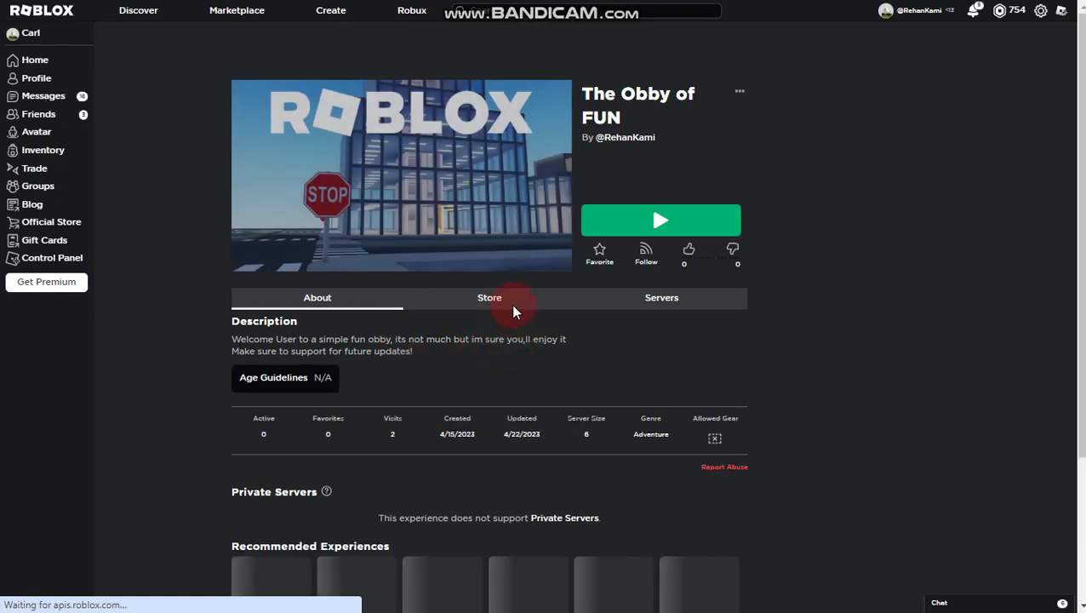
pyautogui.click(496, 300)
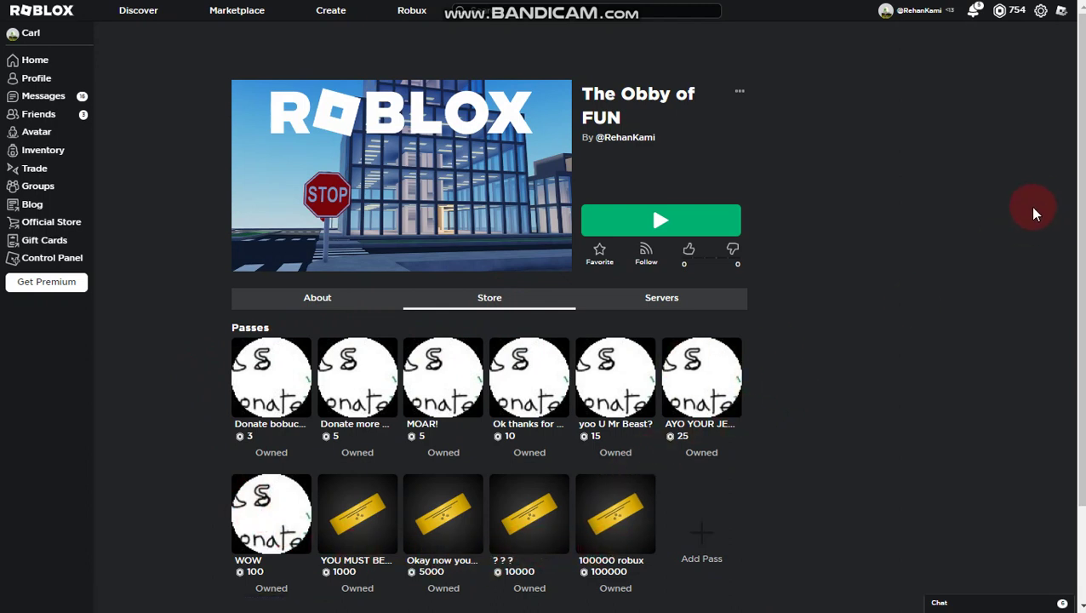
pyautogui.scroll(-3, 1063, 326)
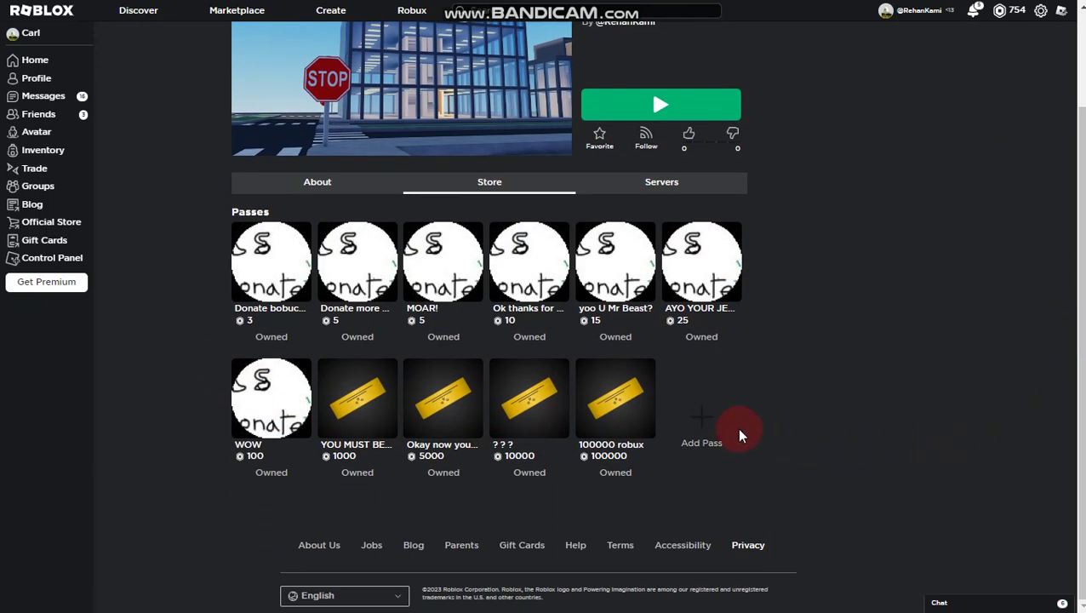
pyautogui.click(698, 428)
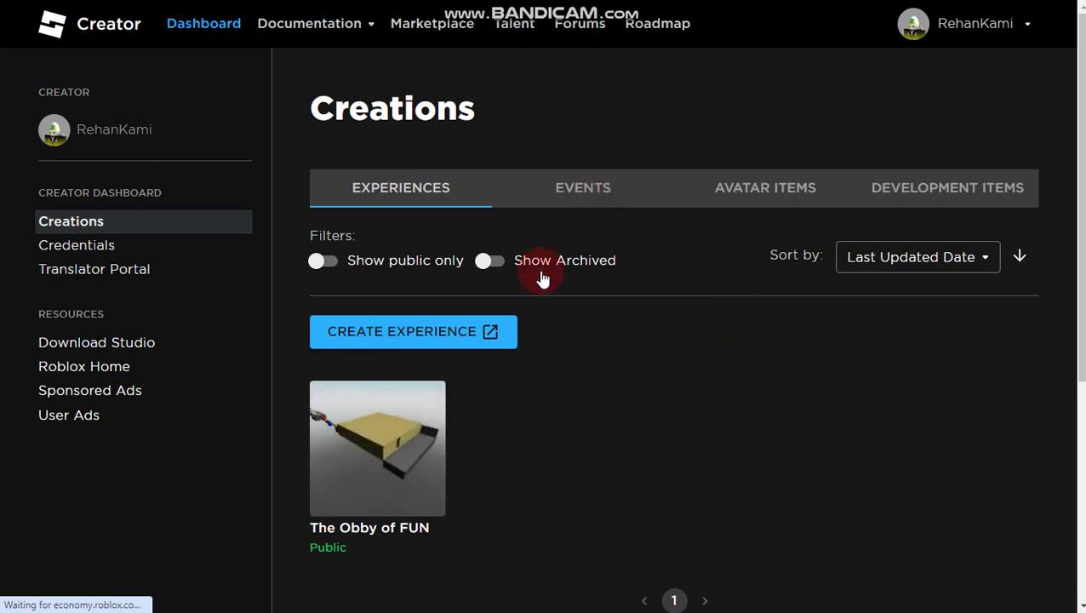
# List The Obby of FUN's existing passes under Associated Items in the Creator Dashboard.
pyautogui.click(396, 483)
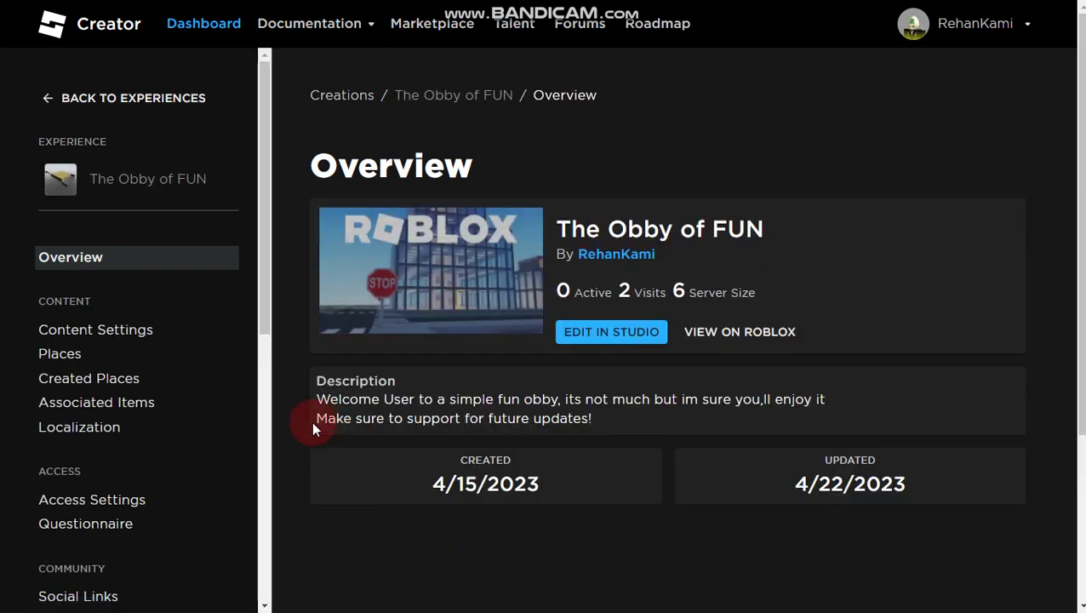
pyautogui.click(119, 409)
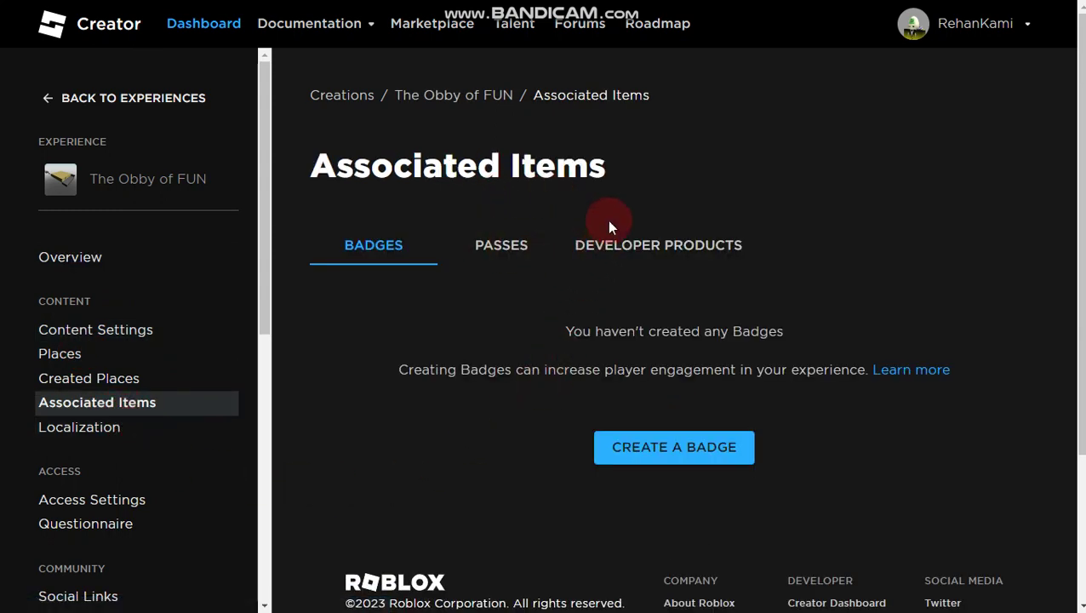
pyautogui.click(504, 247)
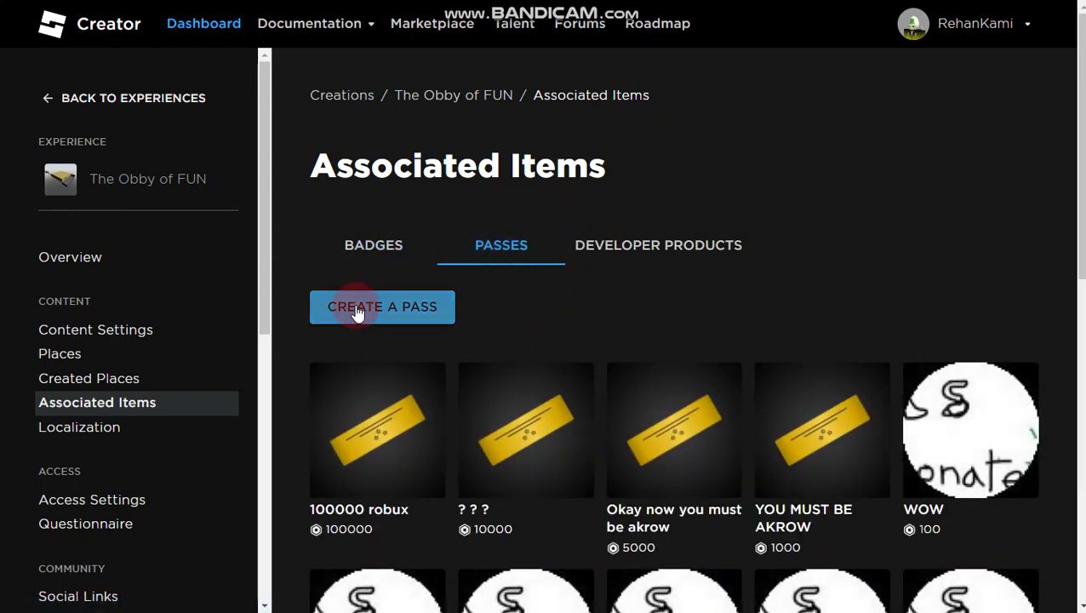
# Start a new pass and name it '1000000 ROBUX', correcting the digit count.
pyautogui.click(356, 309)
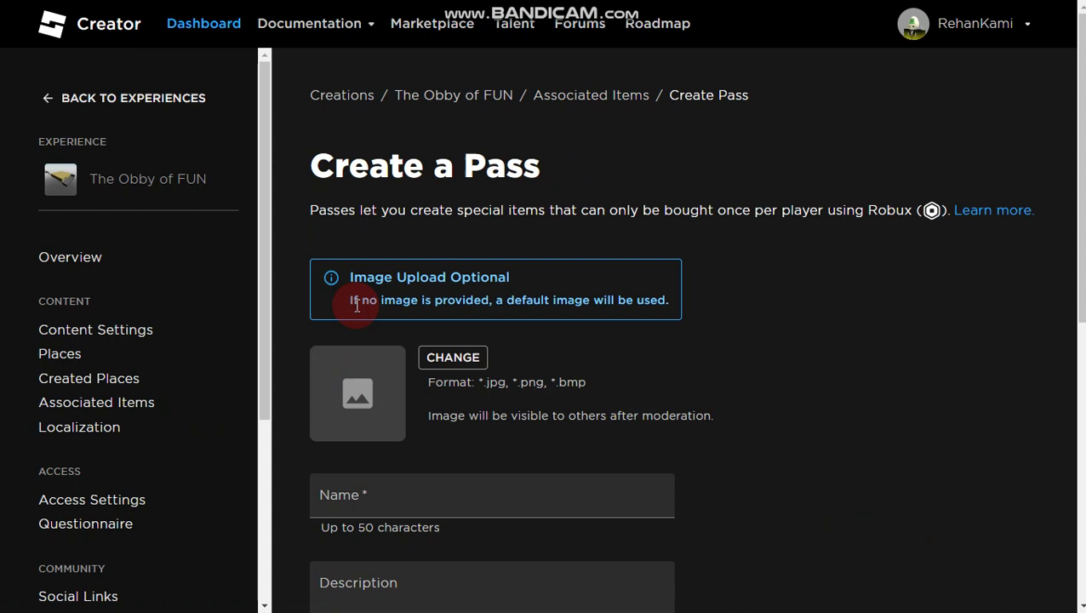
pyautogui.scroll(-3, 626, 240)
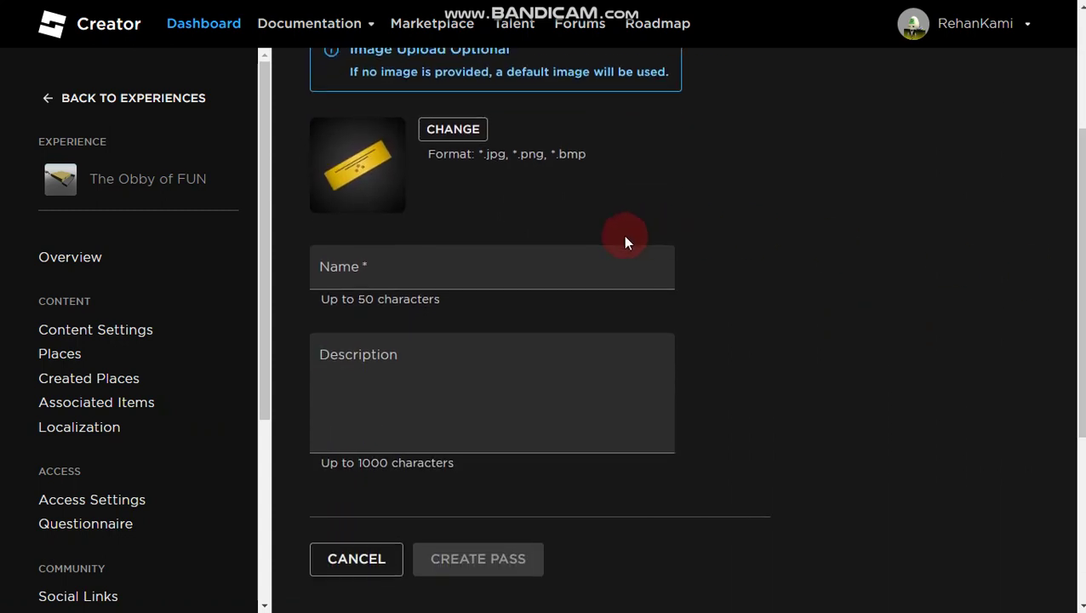
pyautogui.click(496, 274)
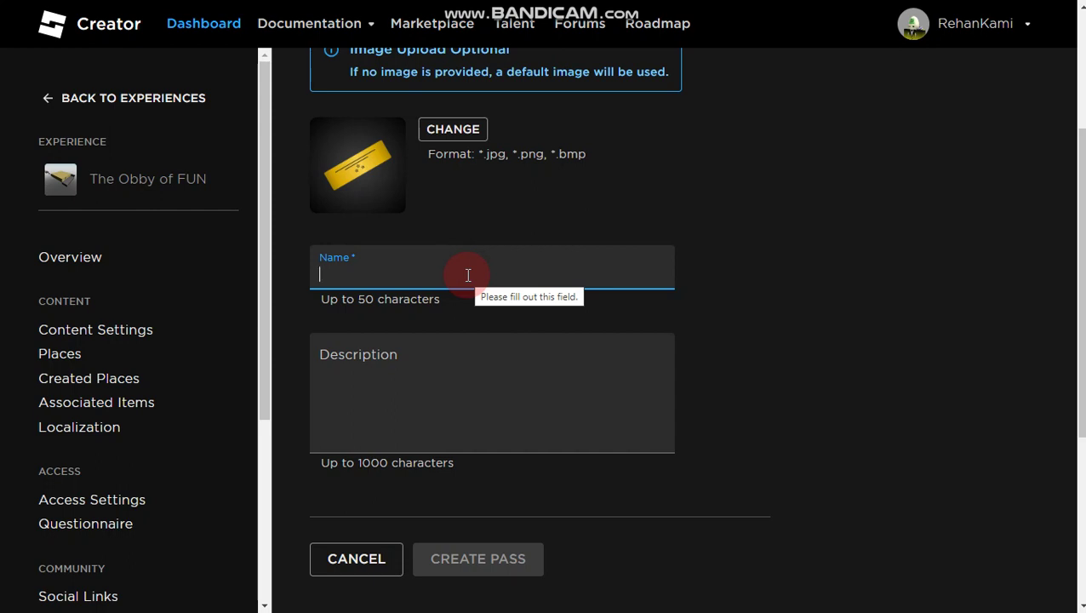
pyautogui.write('1')
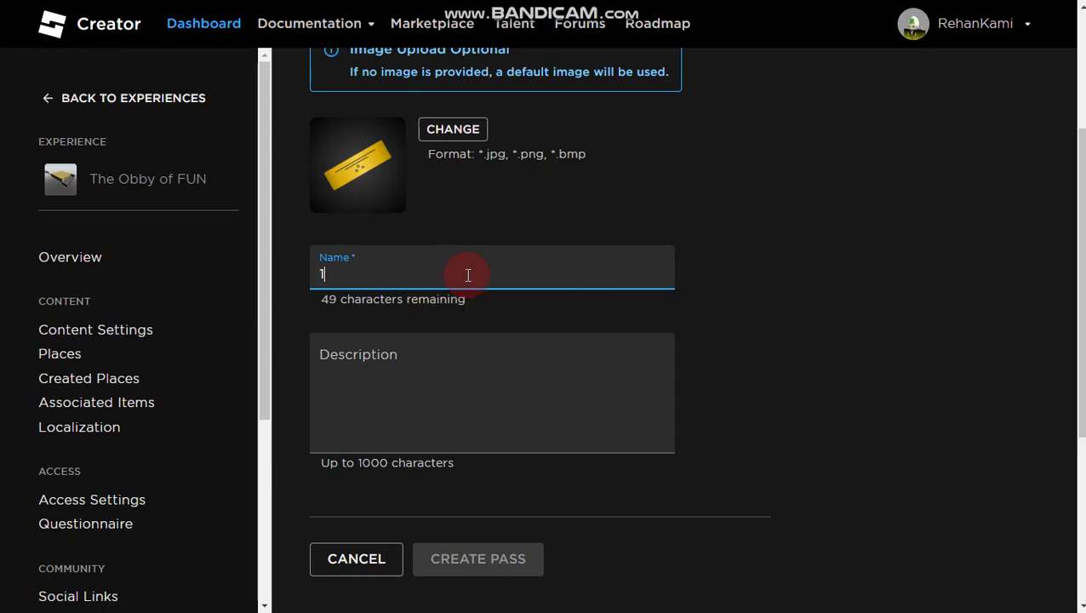
pyautogui.write('0000')
pyautogui.write('000')
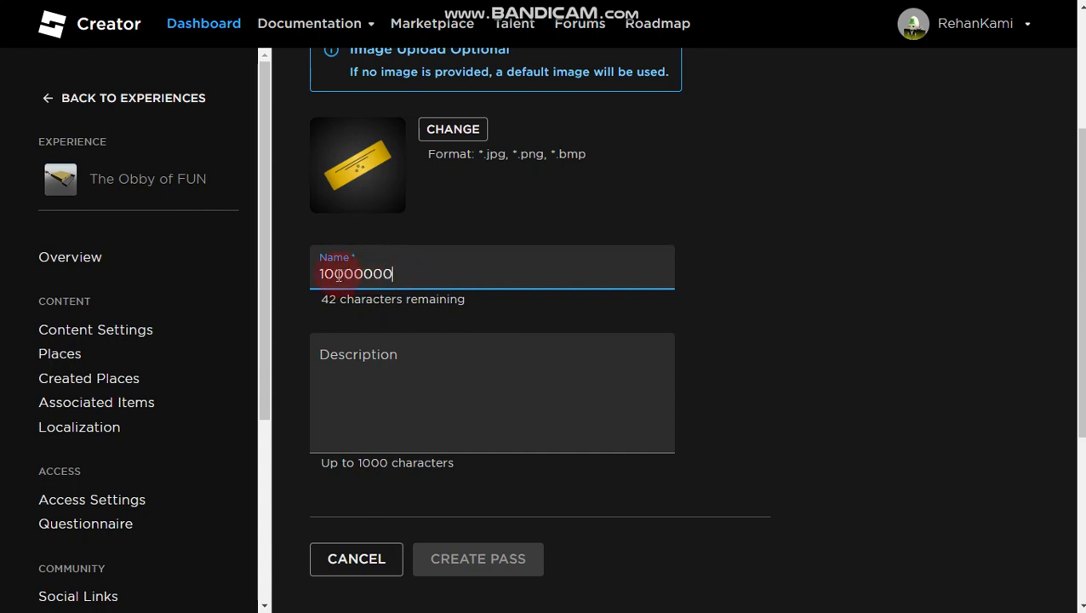
pyautogui.click(379, 276)
pyautogui.press('BackSpace')
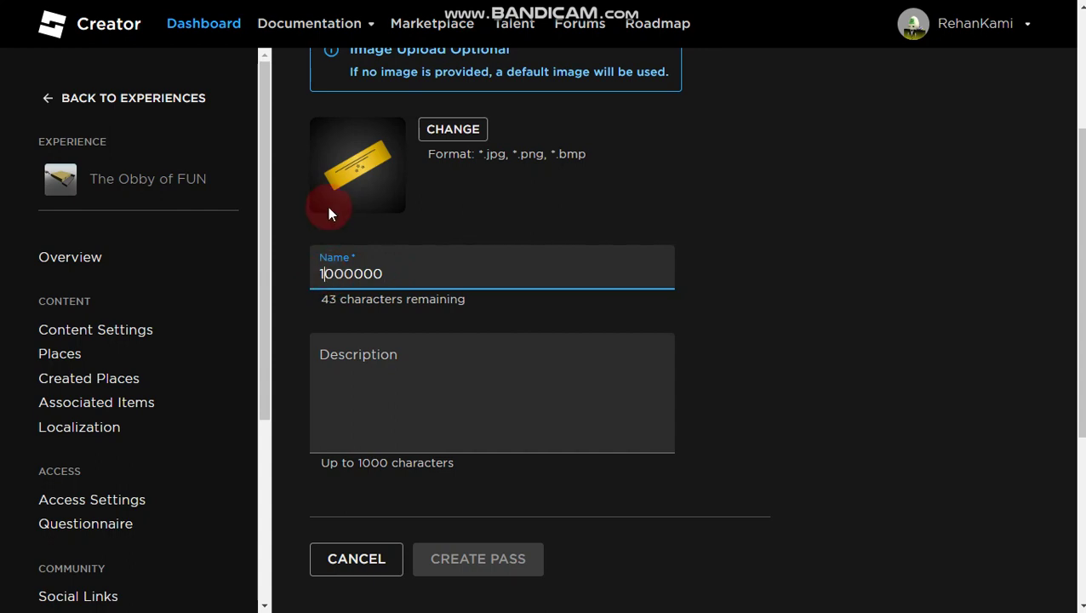
pyautogui.click(496, 340)
pyautogui.click(438, 271)
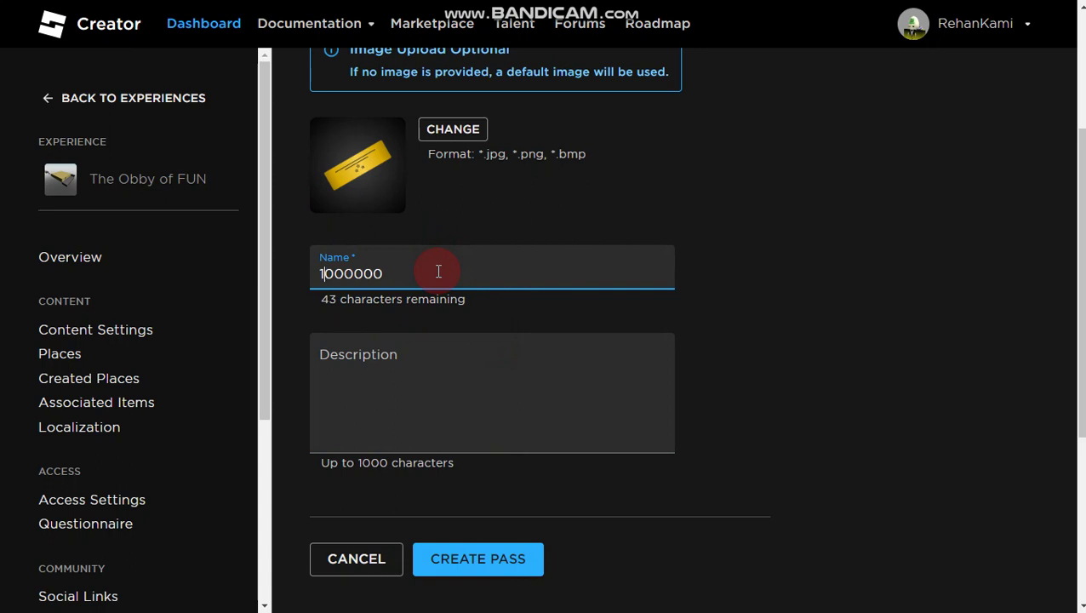
pyautogui.write(' ROBUX')
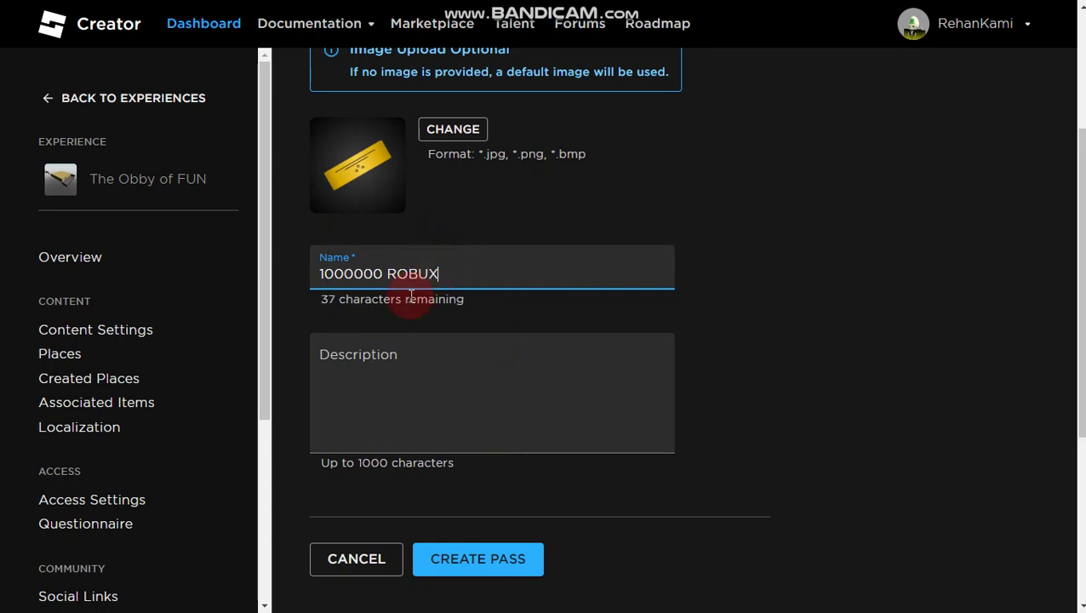
# Give the pass the description 'E' and create it.
pyautogui.click(440, 361)
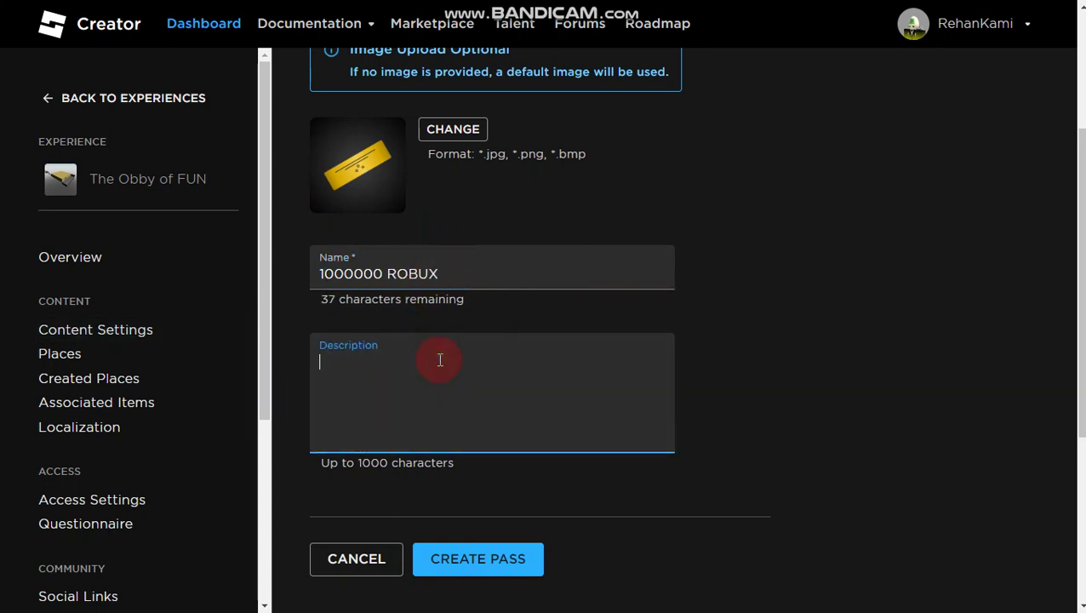
pyautogui.write('e')
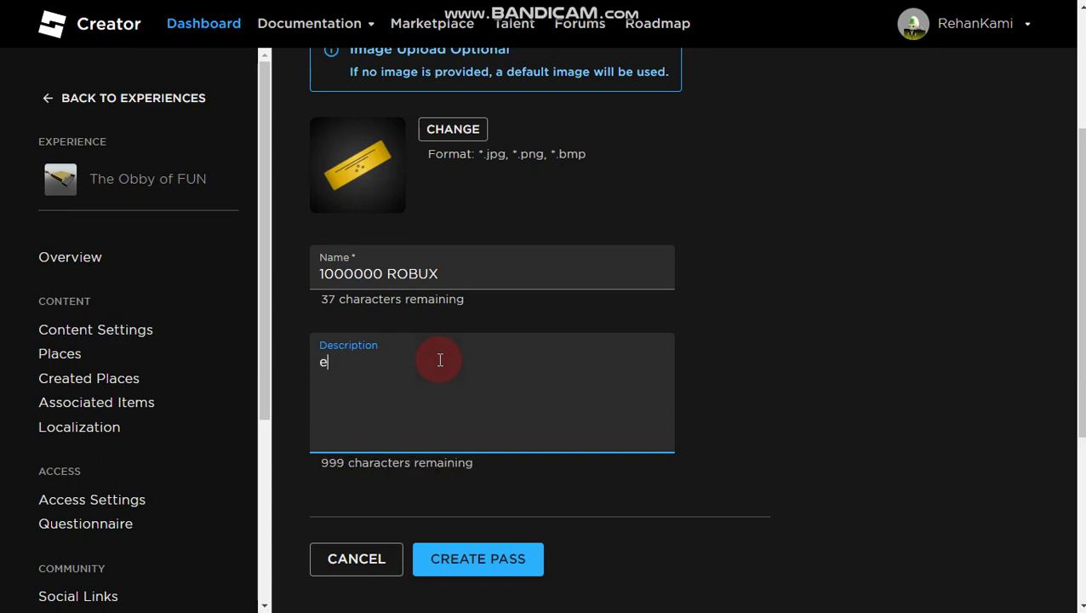
pyautogui.press('BackSpace')
pyautogui.write('E')
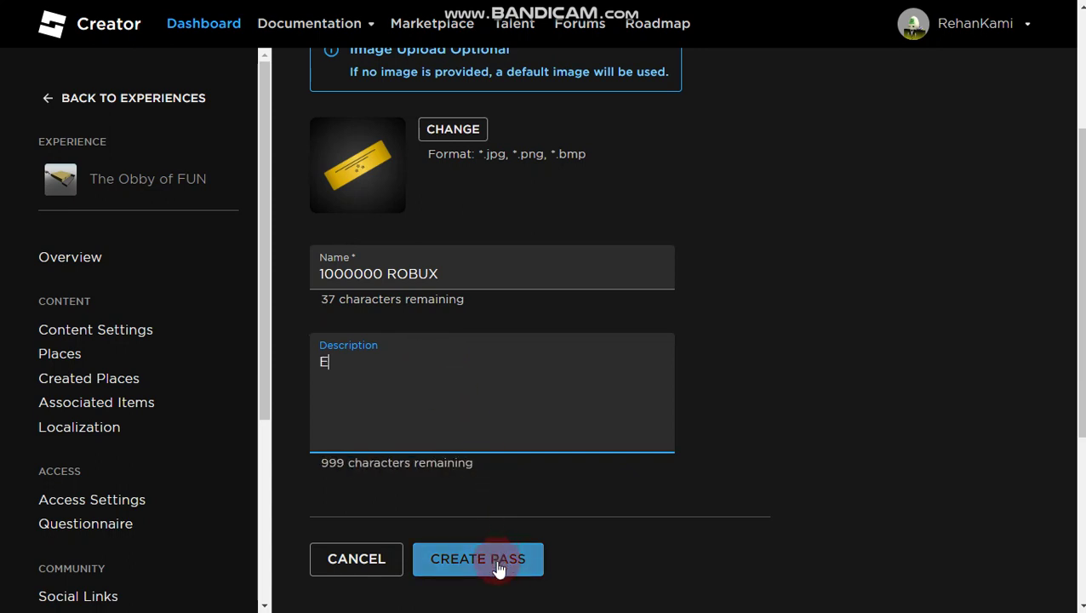
pyautogui.click(499, 563)
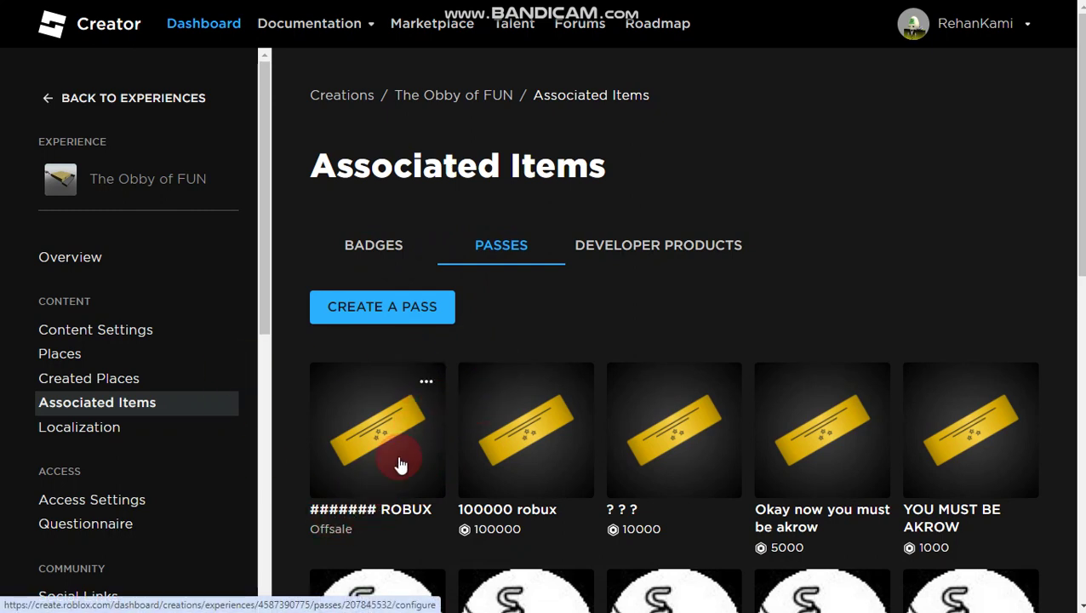
# Put the 1000000 ROBUX pass up for sale at 1,000,000 Robux and save the changes.
pyautogui.click(381, 436)
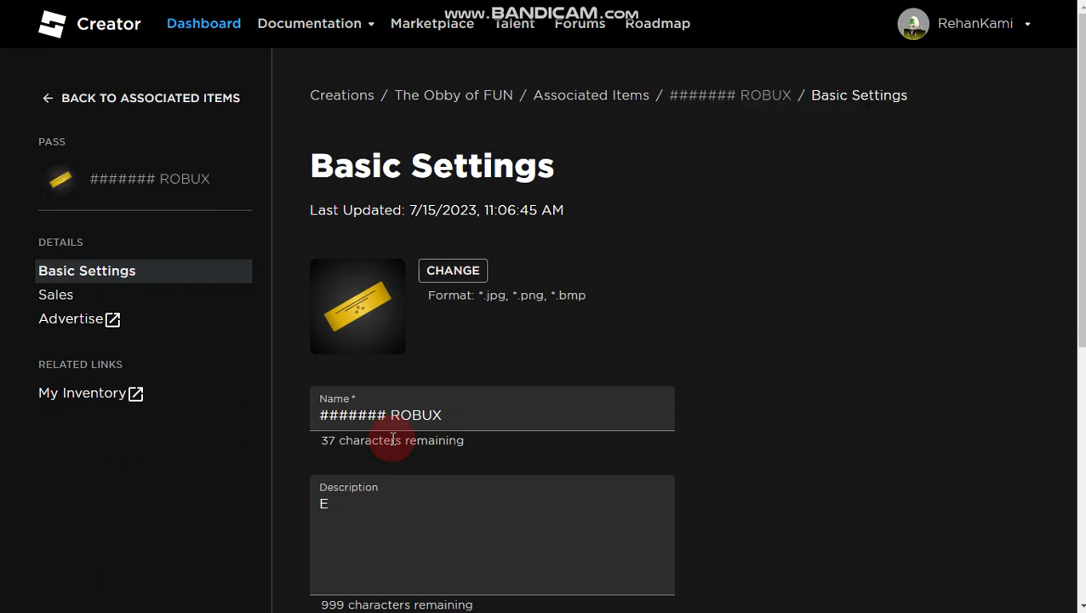
pyautogui.click(193, 294)
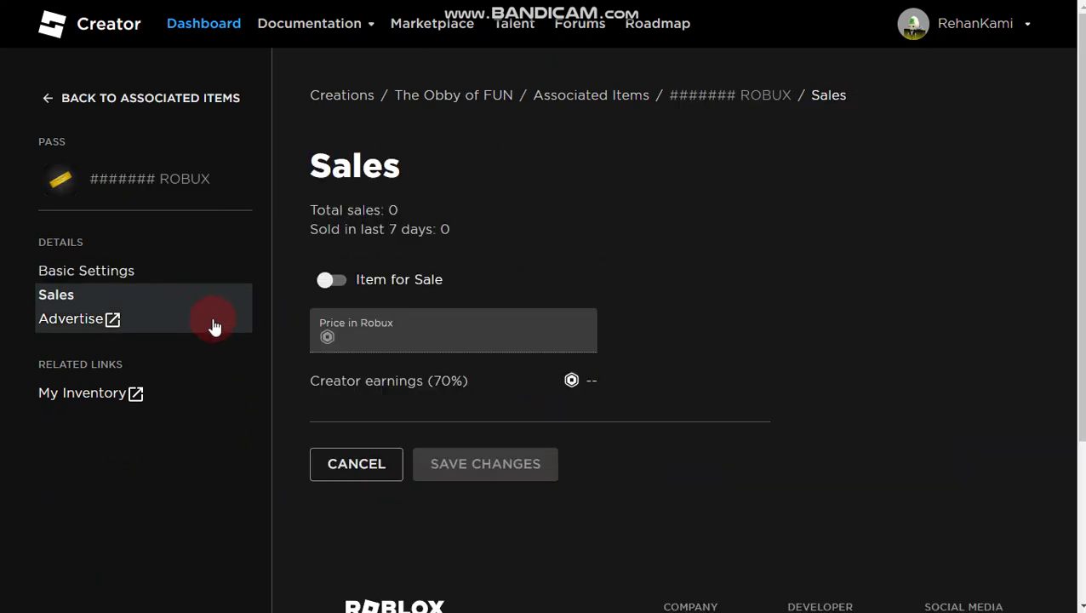
pyautogui.click(325, 281)
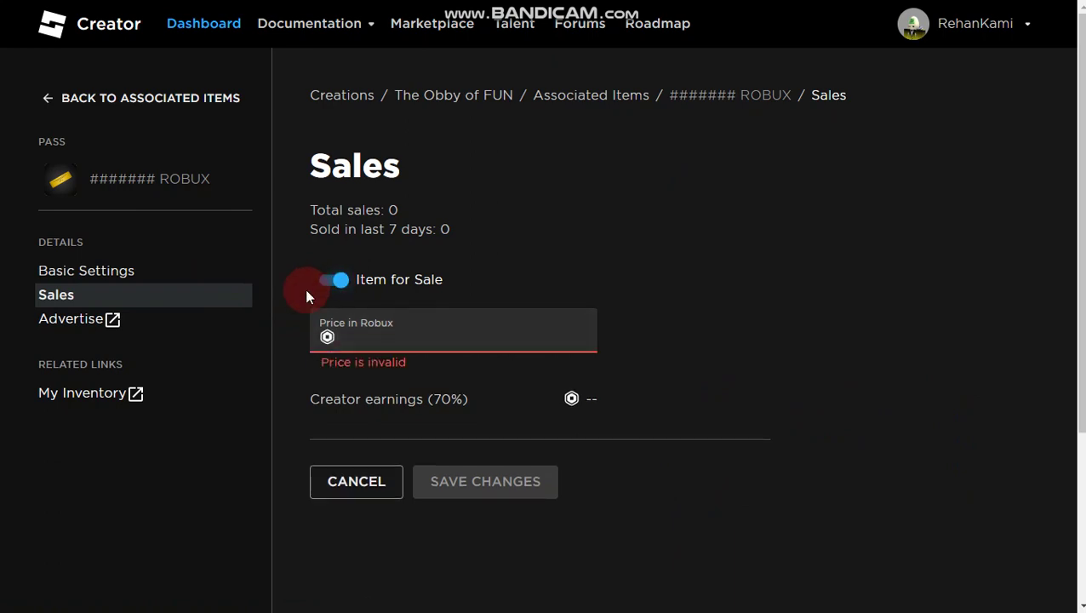
pyautogui.click(377, 343)
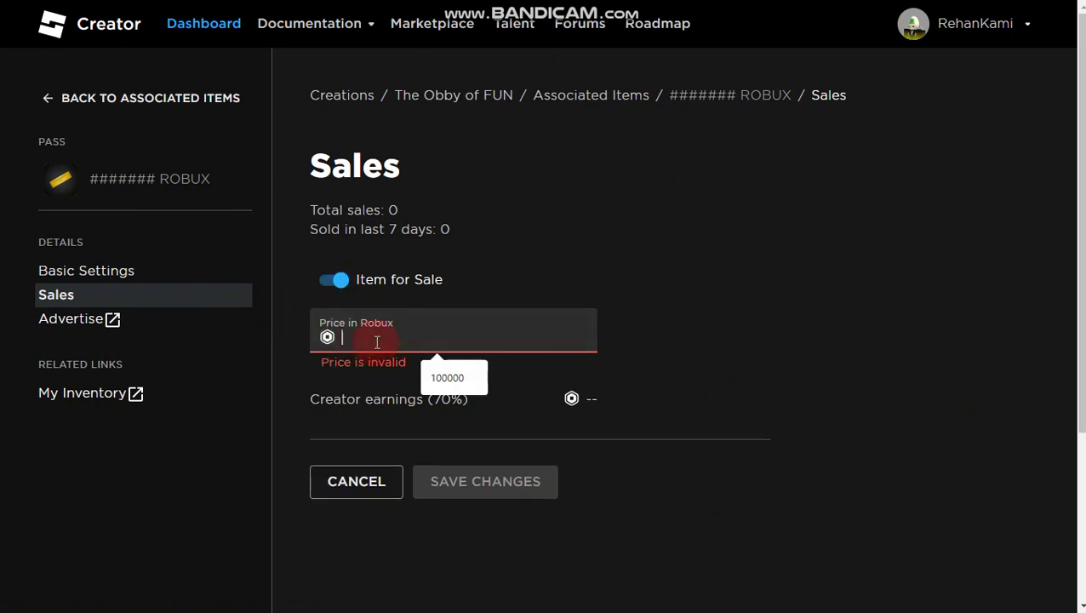
pyautogui.write('1')
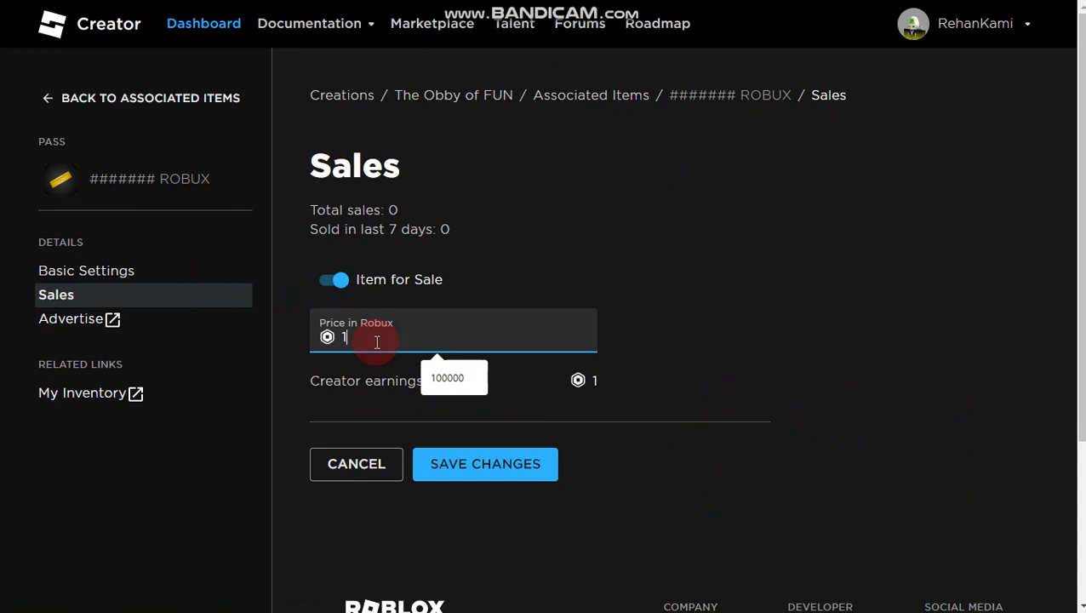
pyautogui.write('000')
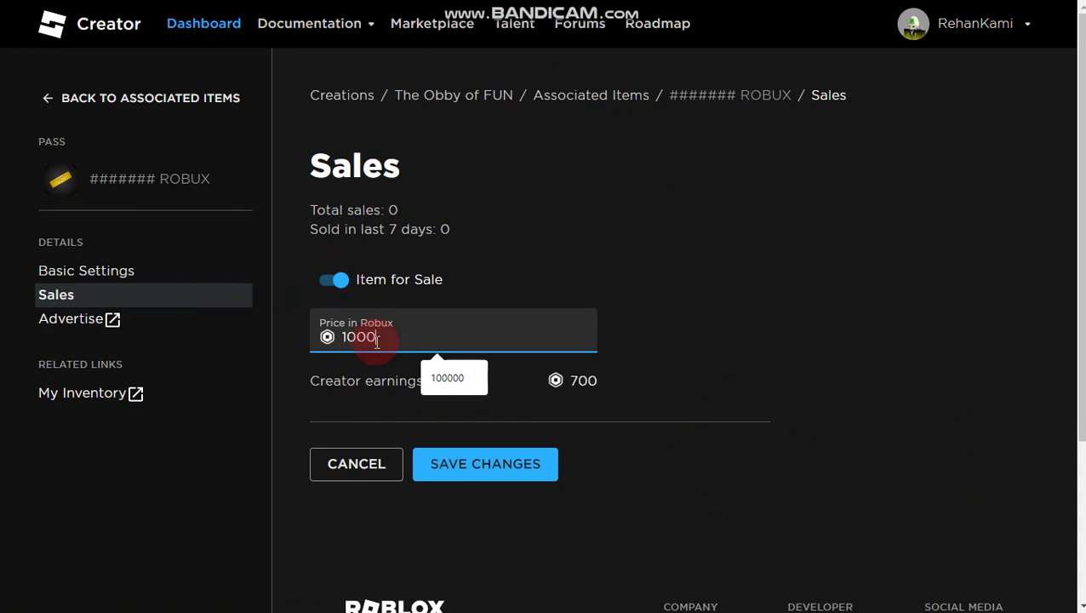
pyautogui.write('00')
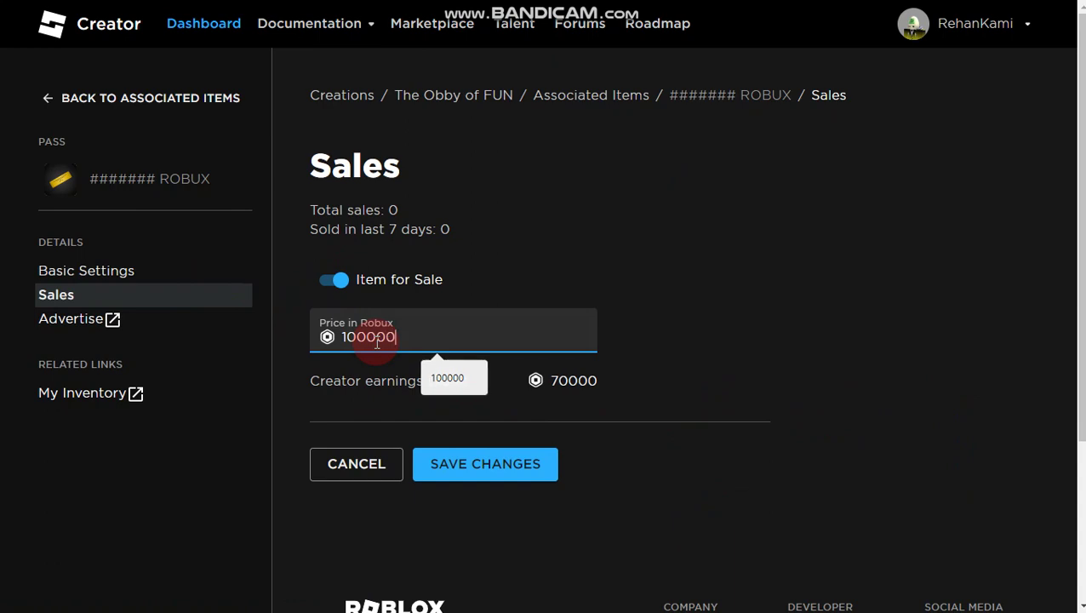
pyautogui.write('0')
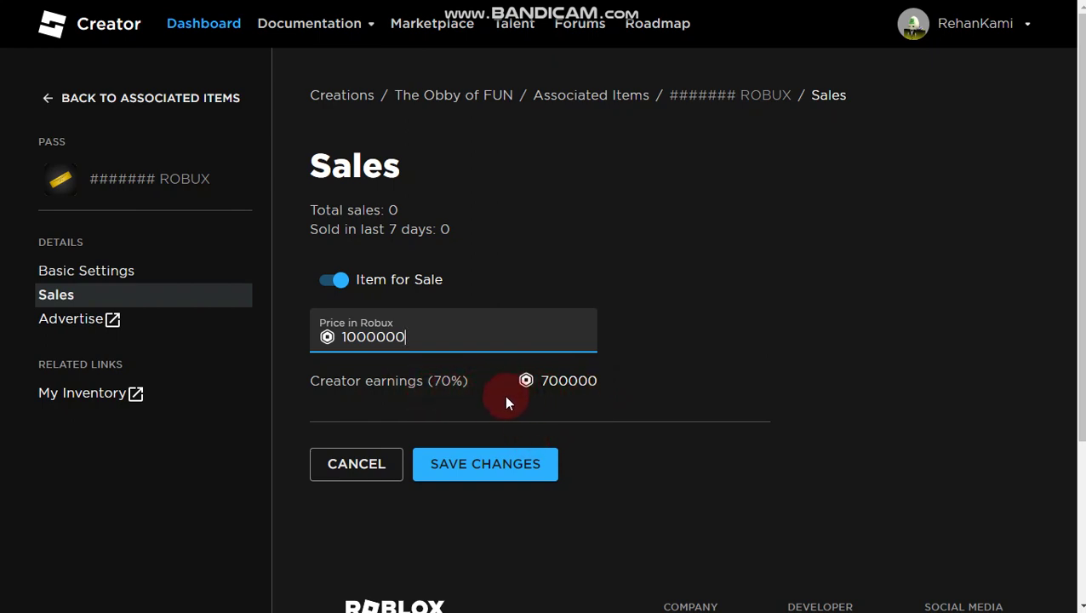
pyautogui.click(509, 469)
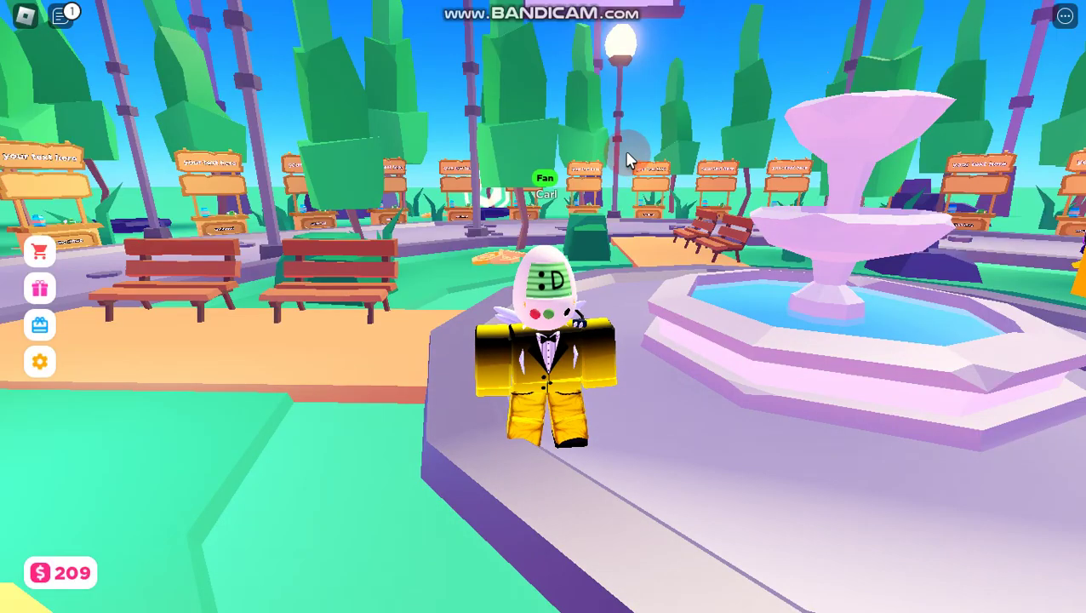
# Claim an unclaimed PLS DONATE stand and confirm its donation buttons include the 1,000,000 pass.
pyautogui.press('w')
pyautogui.press('shift')
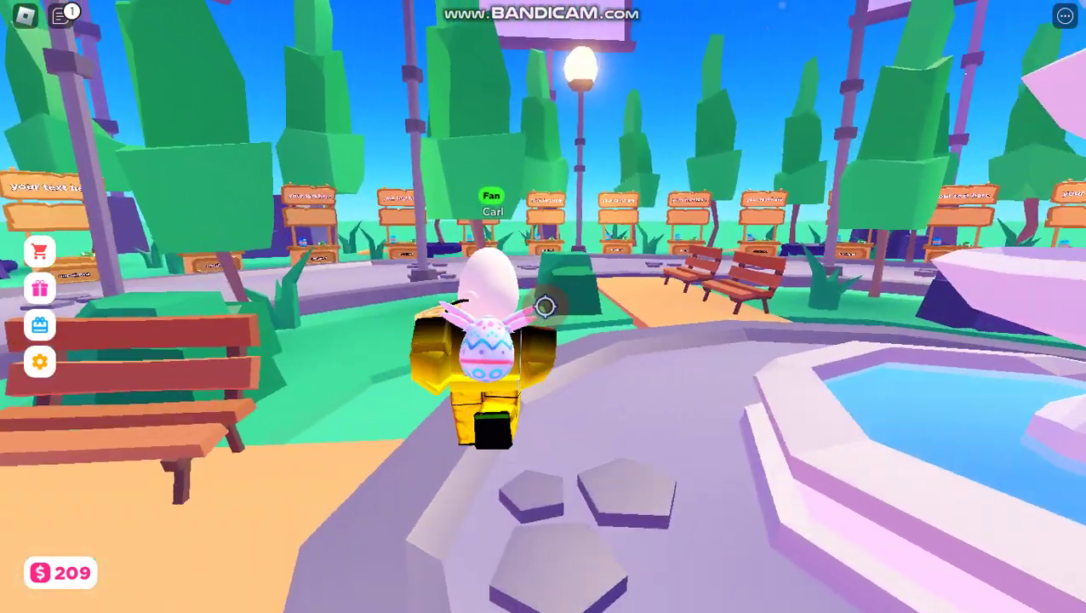
pyautogui.press('w')
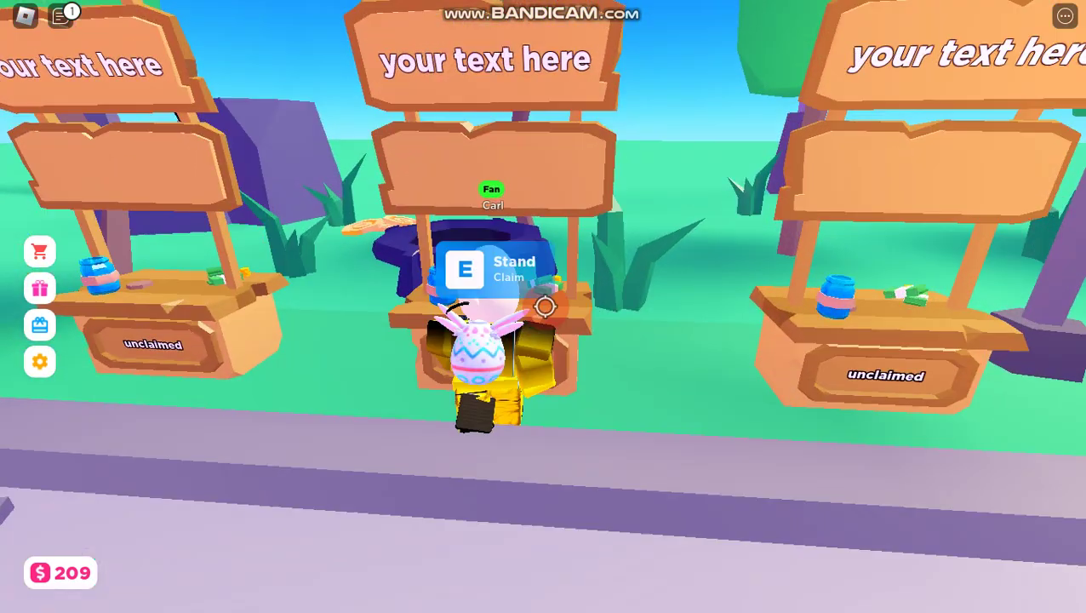
pyautogui.press('e')
pyautogui.press('a')
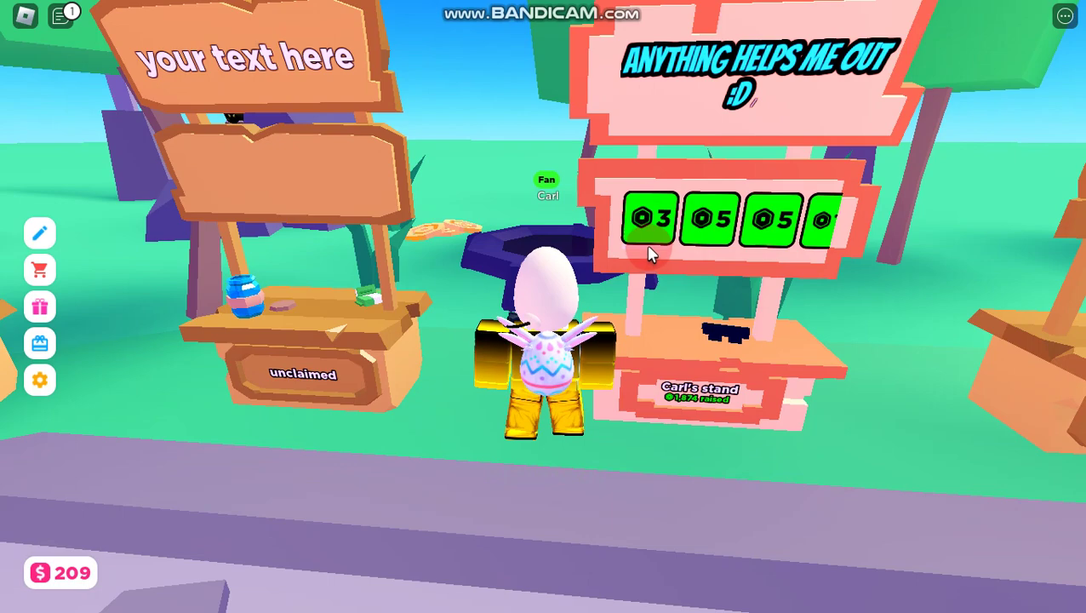
pyautogui.scroll(-5, 824, 251)
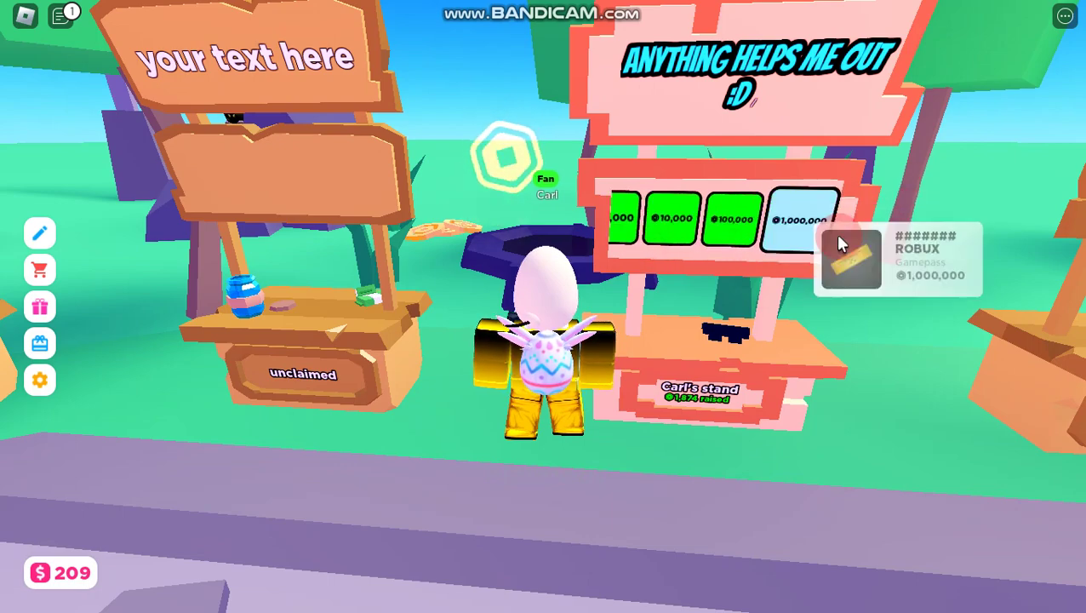
pyautogui.press('s')
pyautogui.press('s')
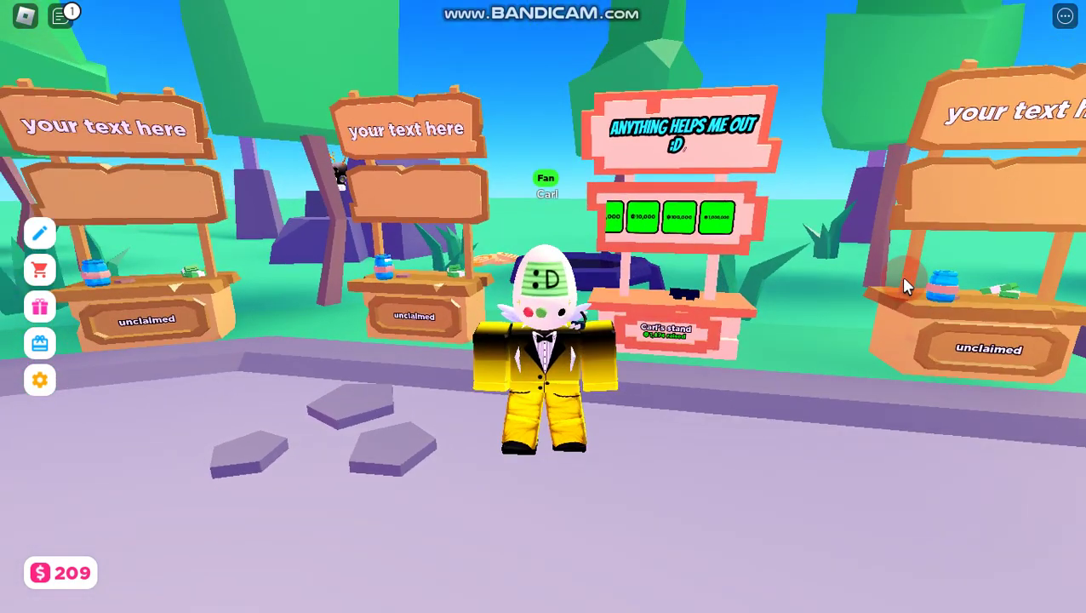